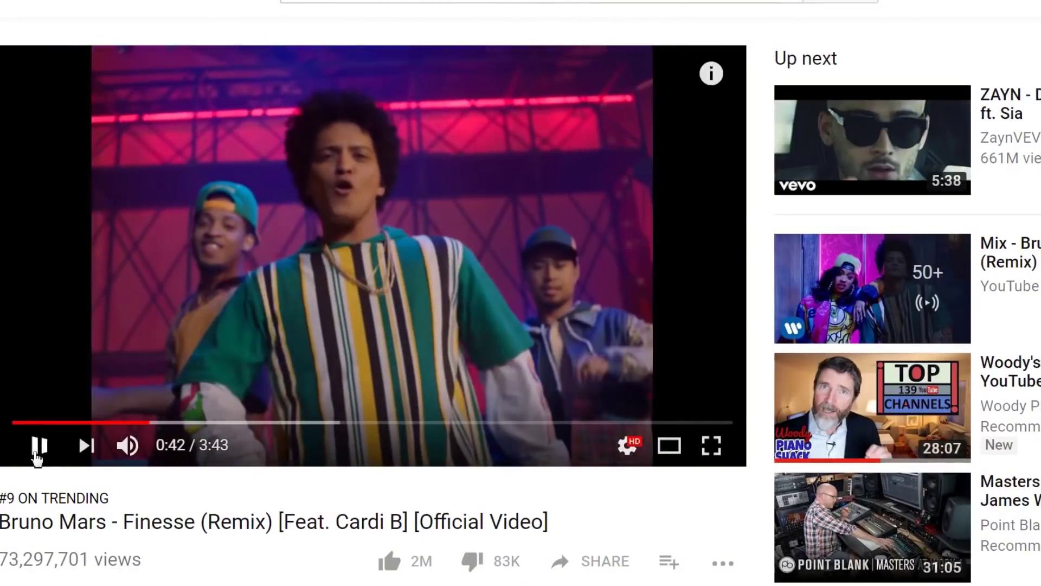
Step: Display the Stats for nerds overlay for the Bruno Mars Finesse video and examine its volume and content loudness
right_click(362, 217)
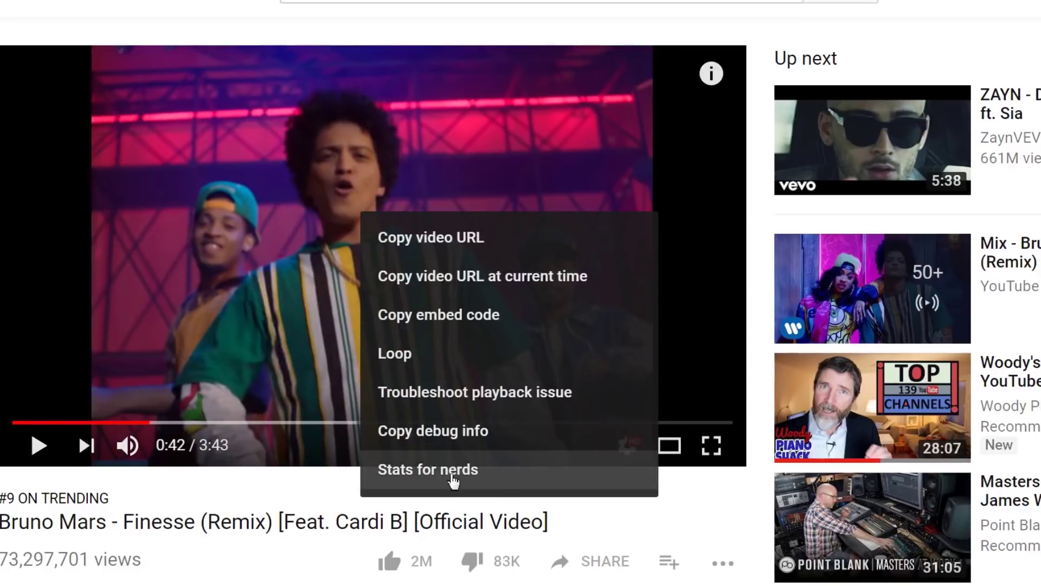
click(453, 481)
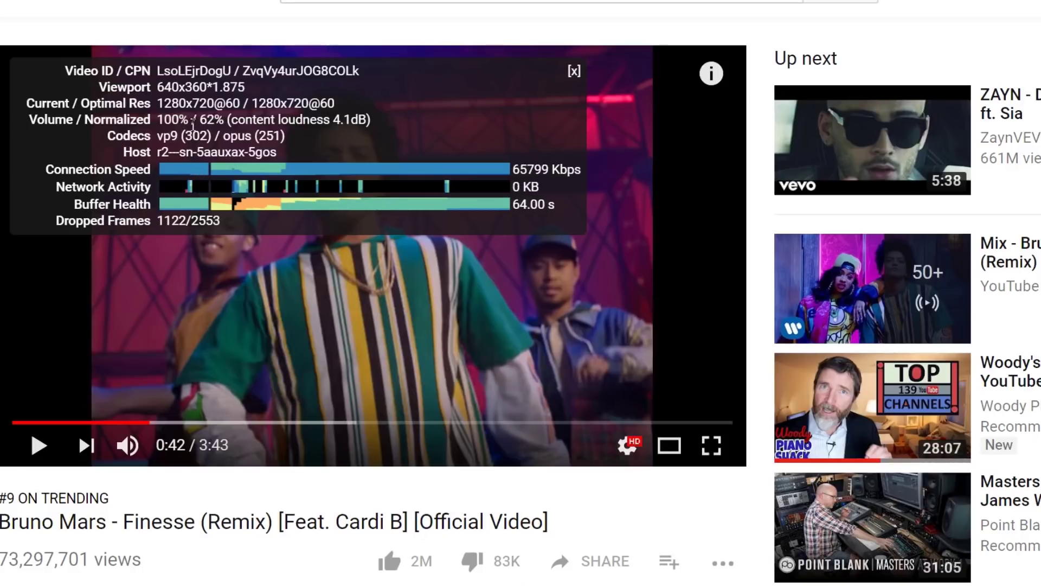
mouse_move(128, 443)
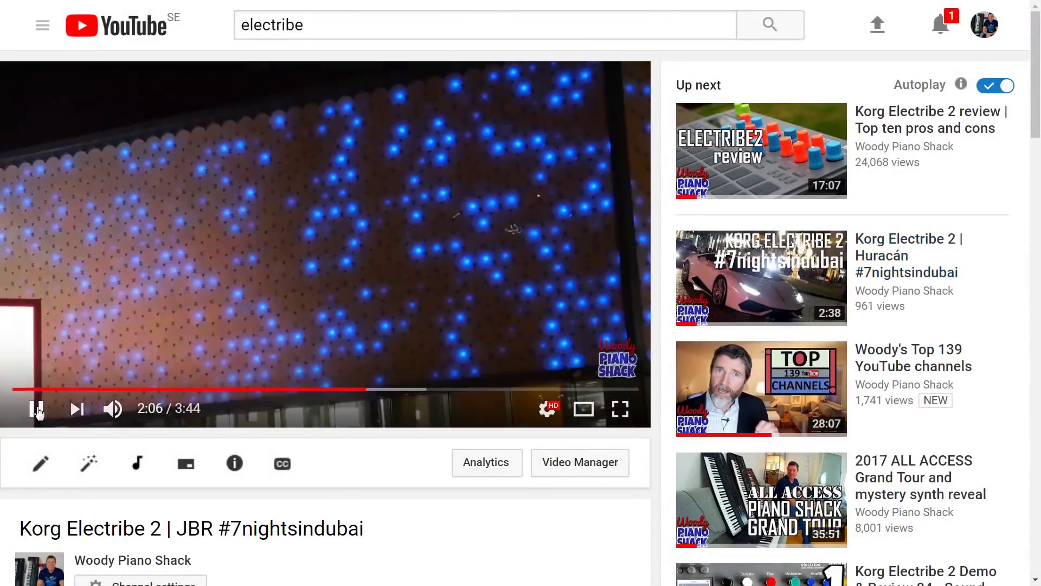
Step: Pause the Korg Electribe 2 | JBR video and display its Stats for nerds overlay
click(37, 409)
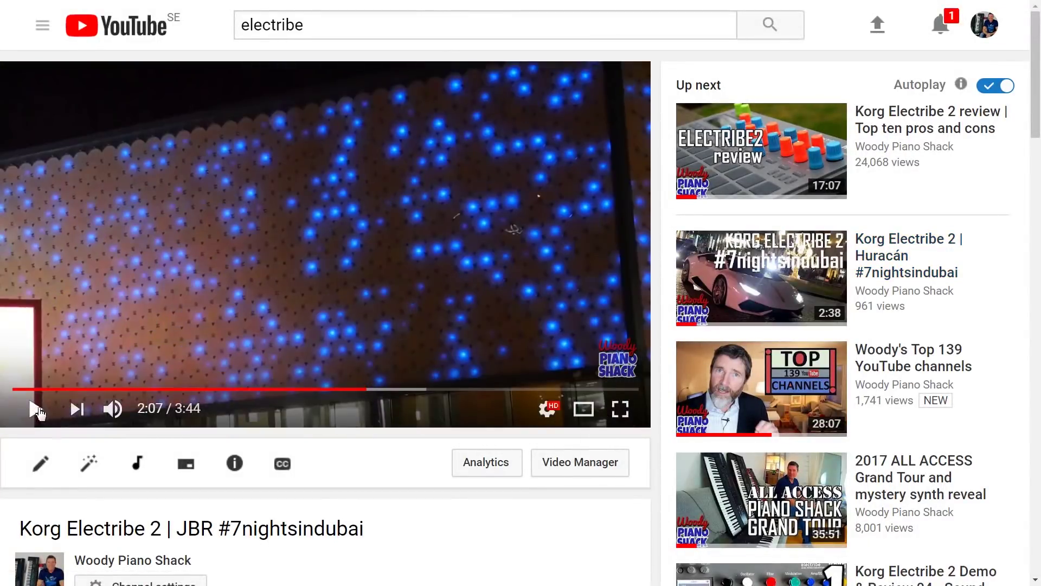
right_click(328, 210)
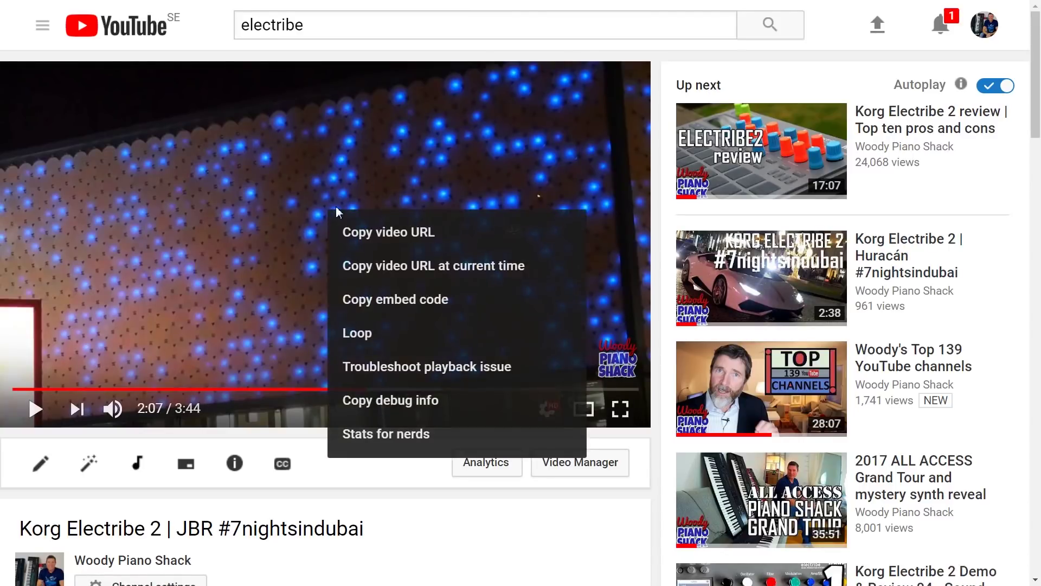
click(358, 436)
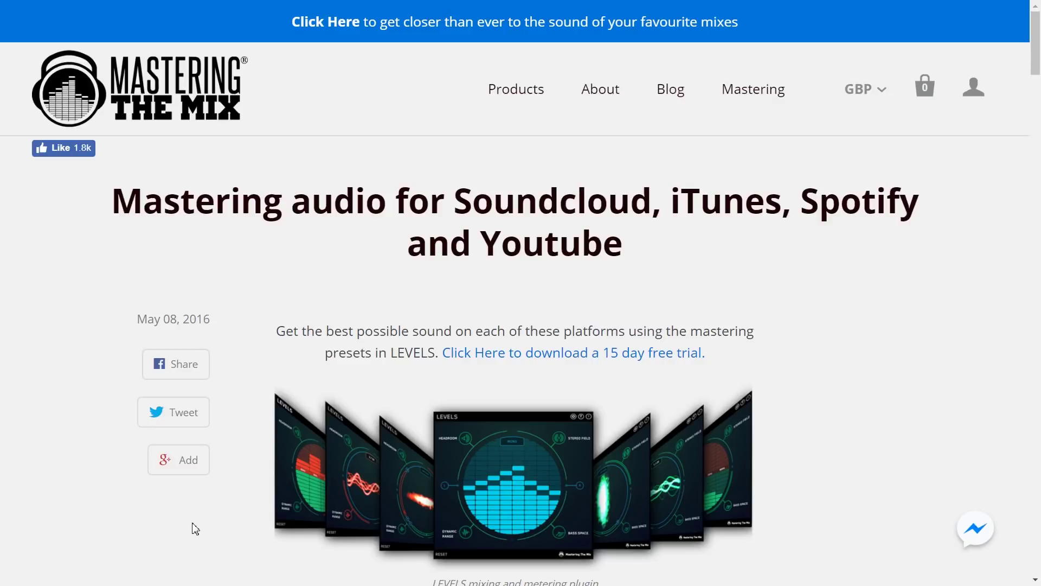
Step: Read the Mastering The Mix article's waveform comparisons and its table of streaming service playback levels
scroll(390, 441, down, 15)
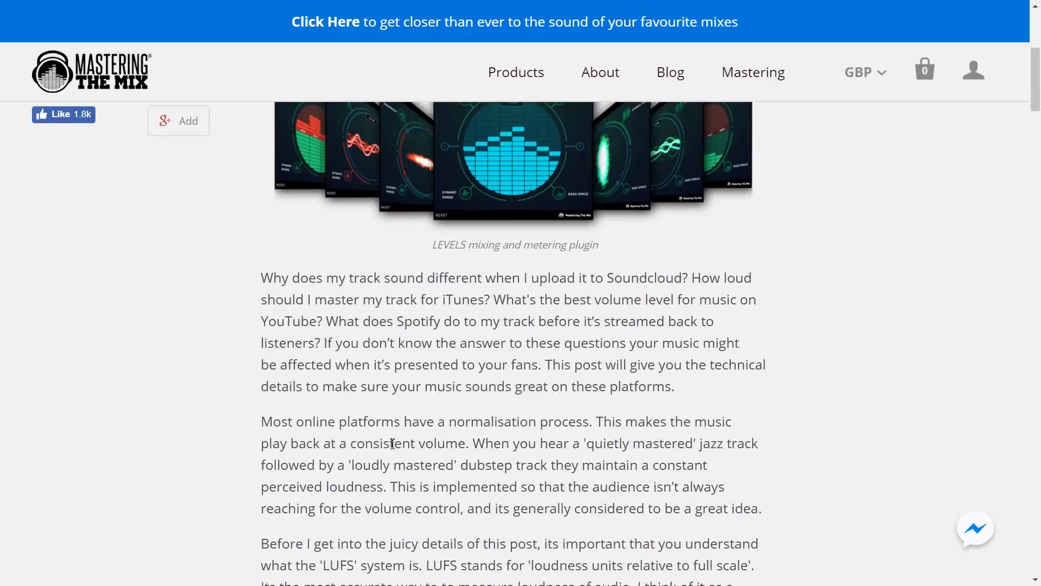
scroll(392, 447, down, 8)
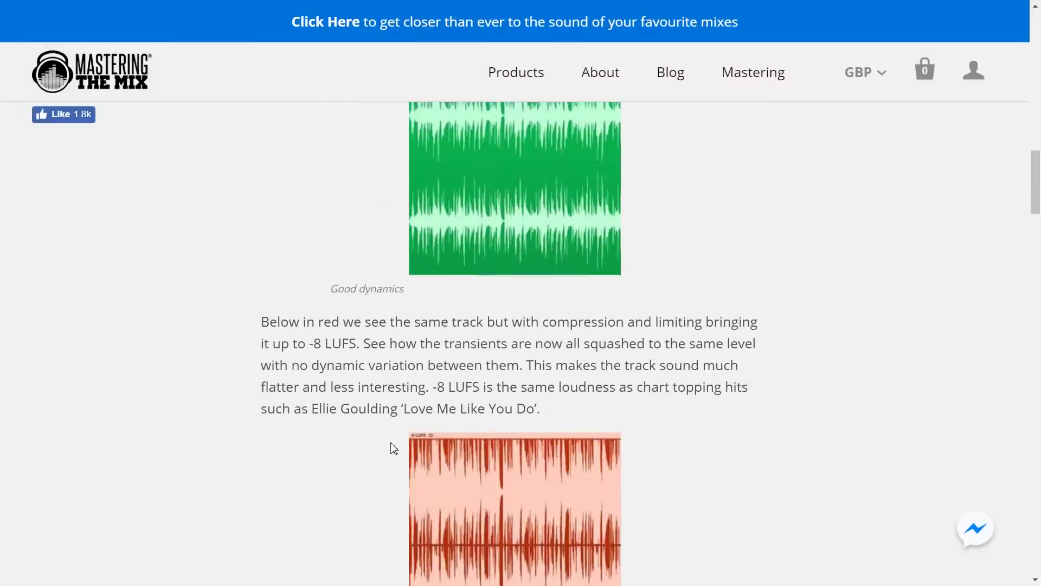
scroll(389, 450, up, 1)
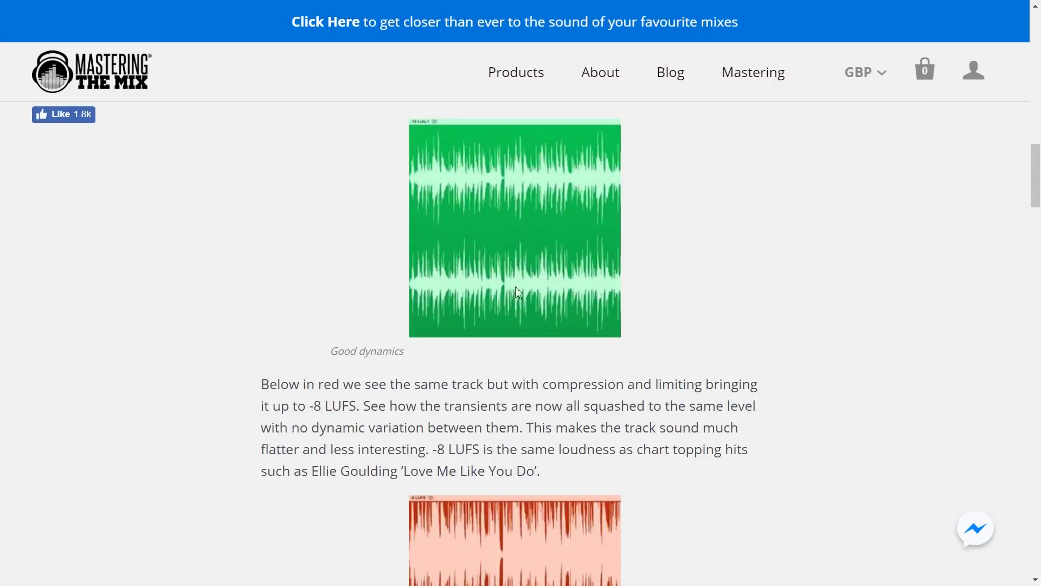
scroll(529, 285, down, 2)
scroll(529, 285, down, 2)
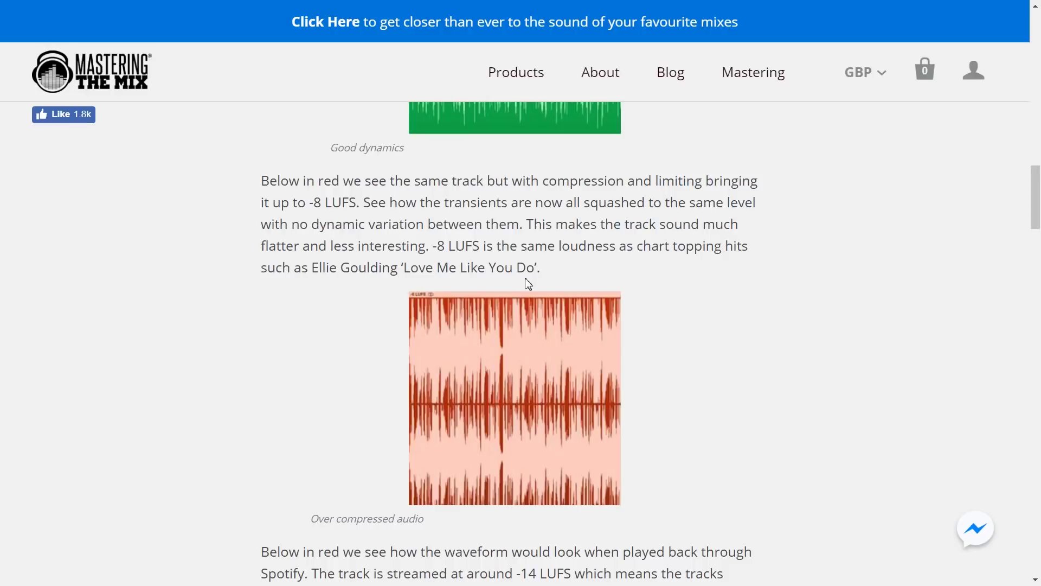
scroll(788, 265, down, 8)
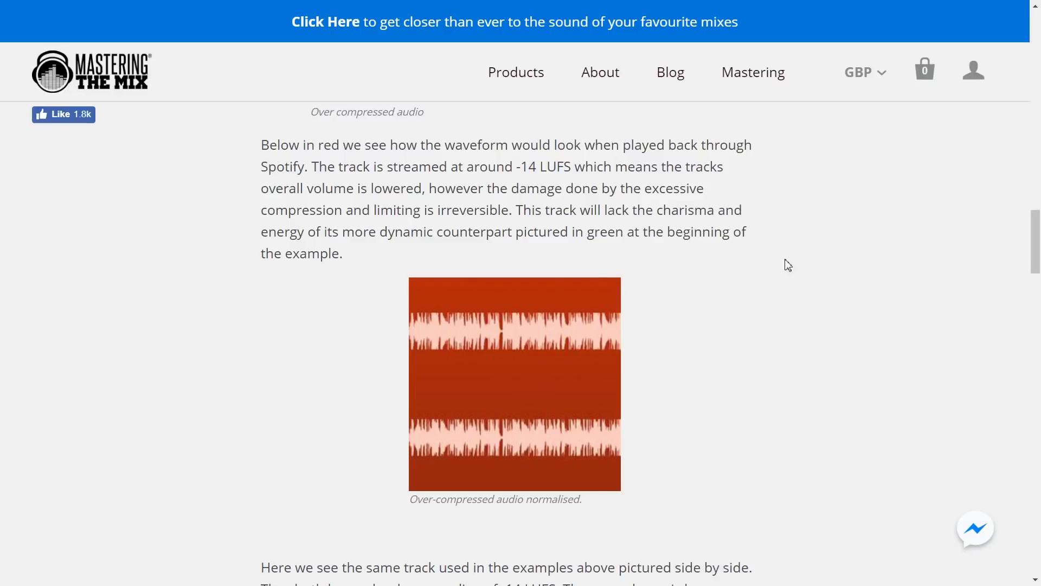
scroll(788, 265, down, 8)
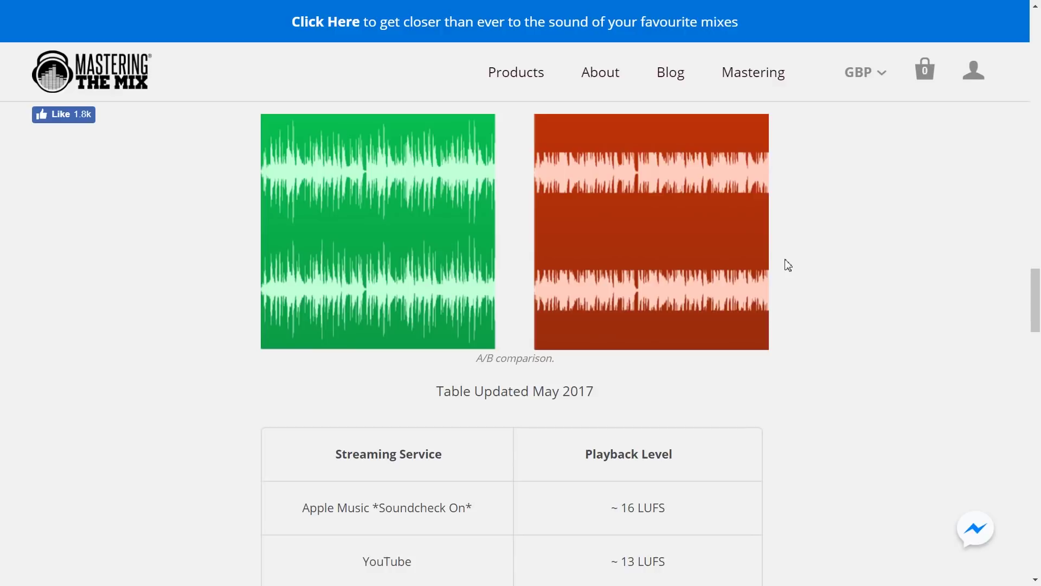
scroll(788, 266, down, 3)
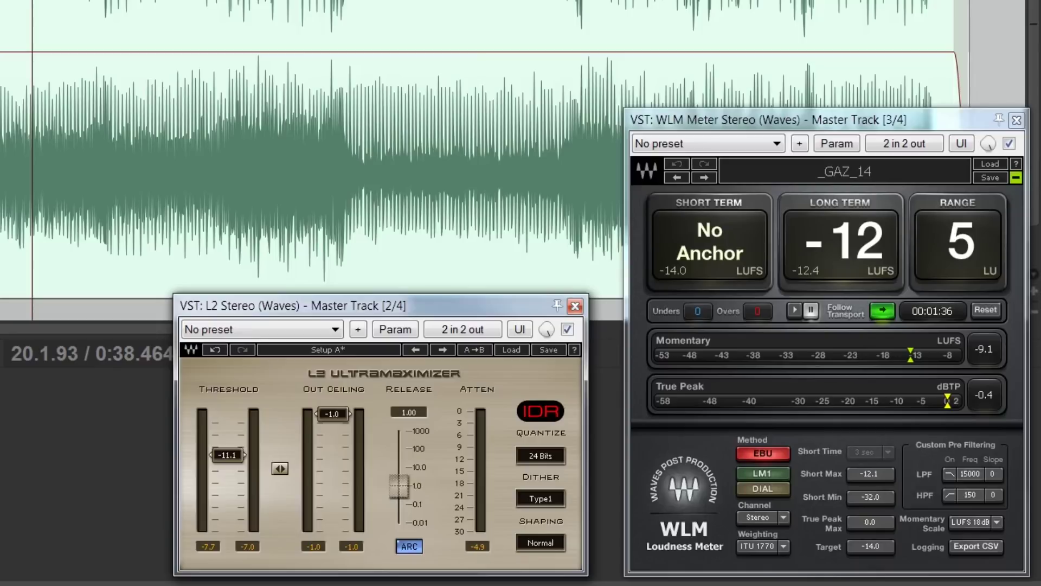
Step: Set the L2 threshold to 0.0 and try raising the track and master faders during playback, restoring both
drag(228, 455, 224, 410)
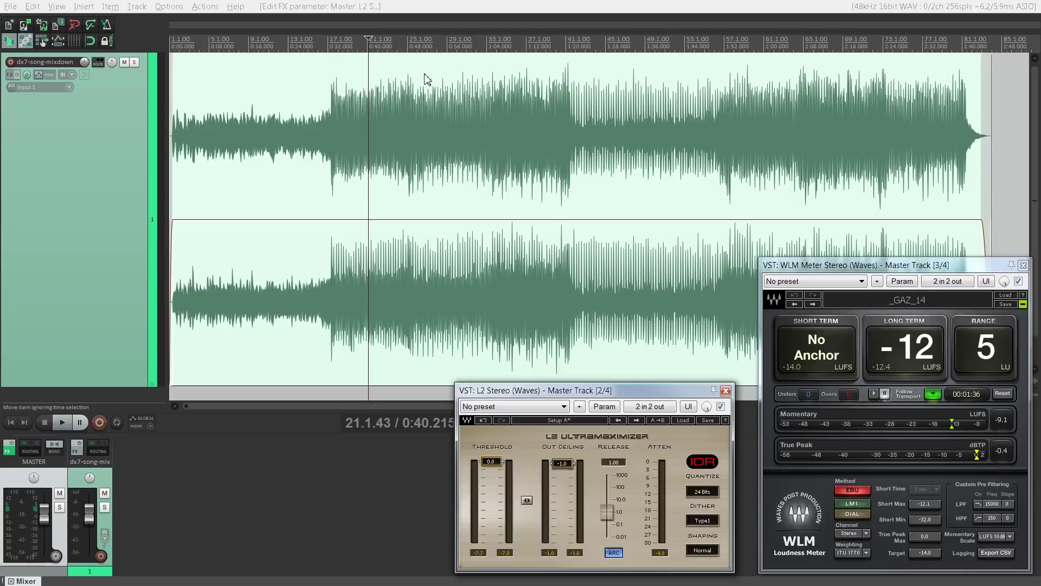
key(space)
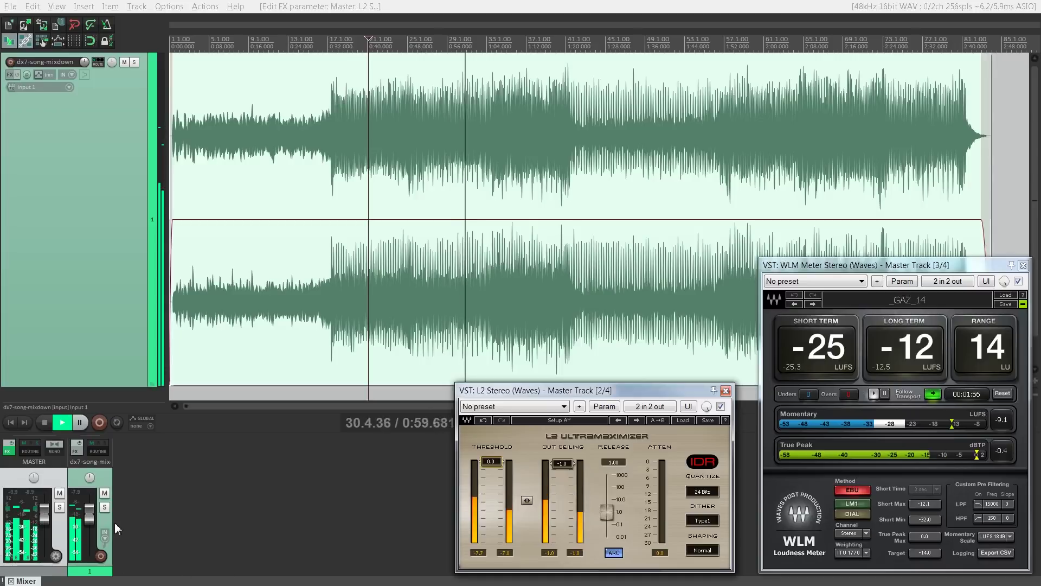
drag(96, 518, 93, 469)
drag(44, 518, 46, 509)
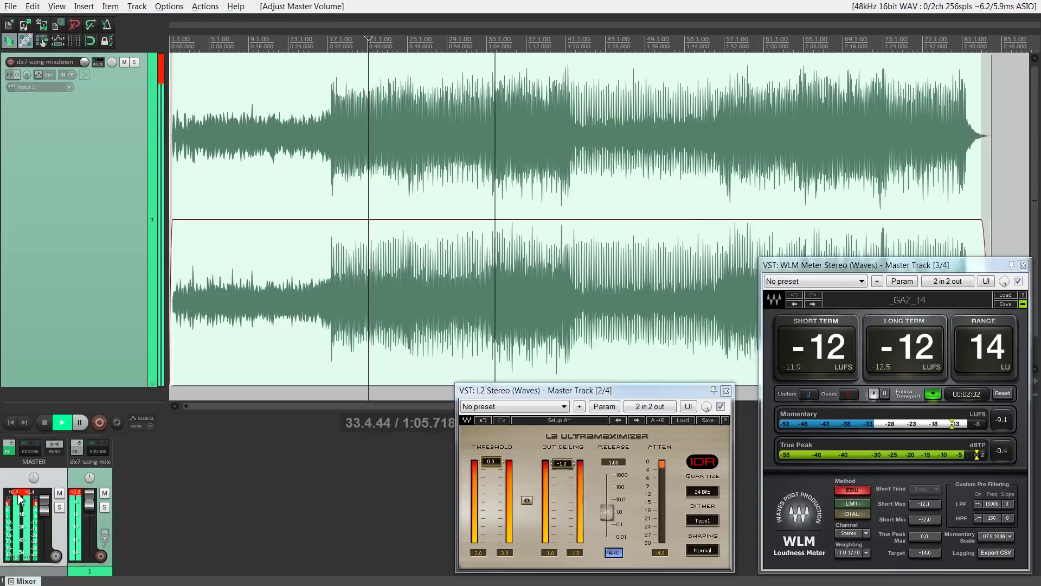
key(space)
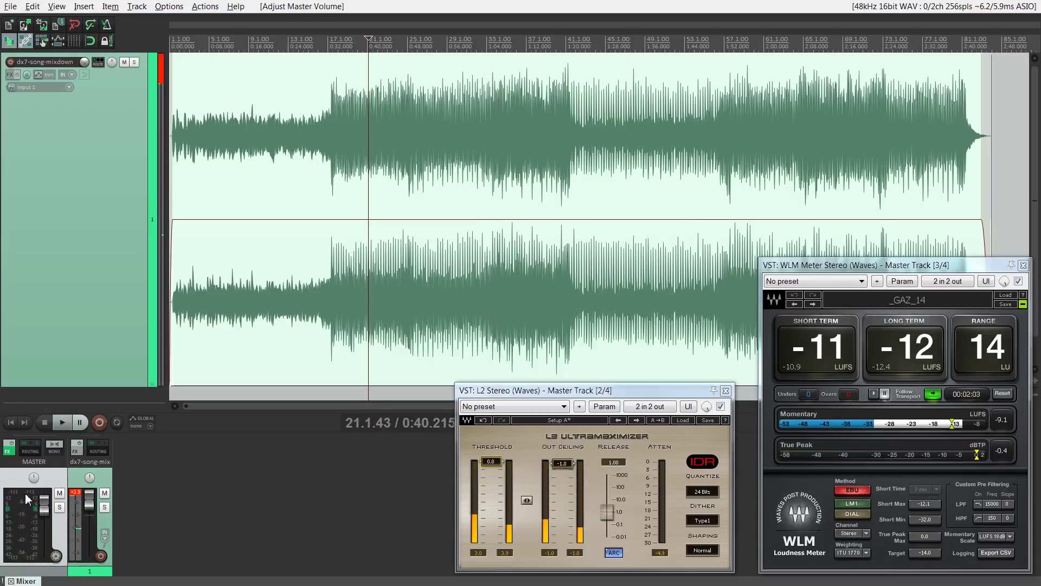
double_click(43, 512)
drag(95, 506, 93, 515)
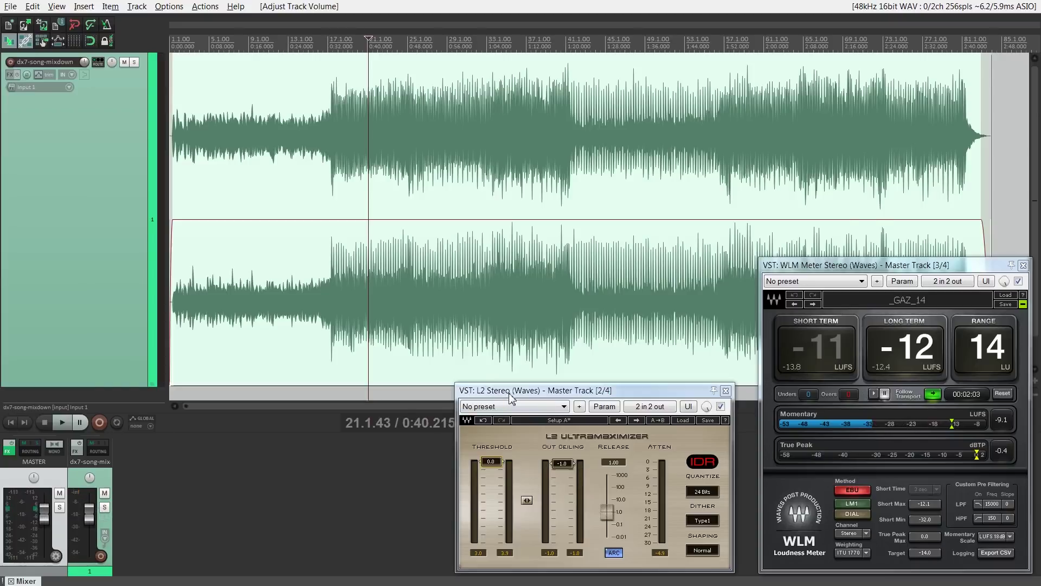
Step: Try a much lower L2 threshold during playback, and restore it to 0.0
key(space)
drag(491, 461, 491, 511)
key(space)
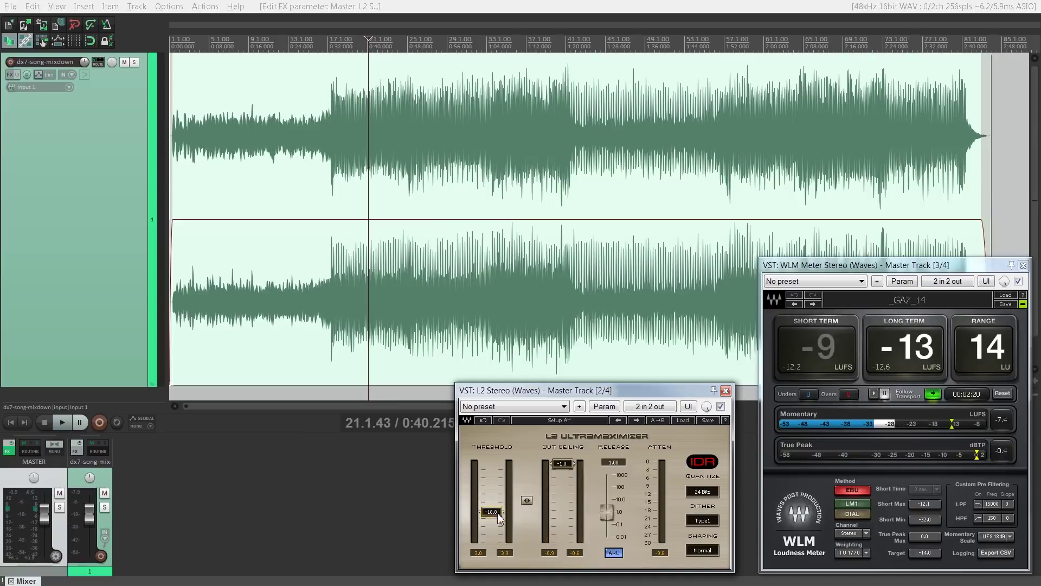
drag(495, 511, 492, 464)
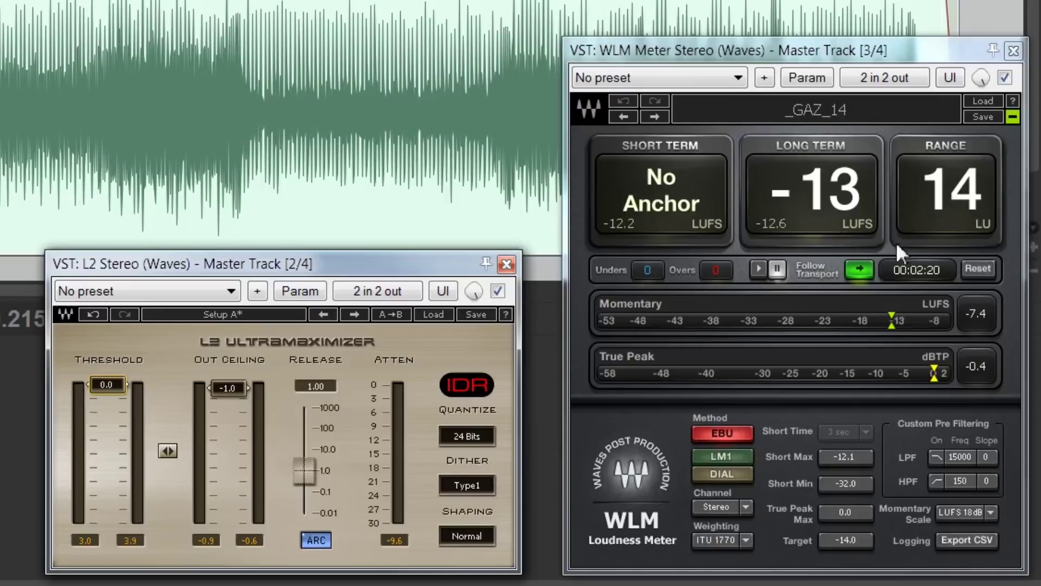
Step: Reset the WLM loudness meter and play the track with no limiting to measure its LUFS levels
click(980, 269)
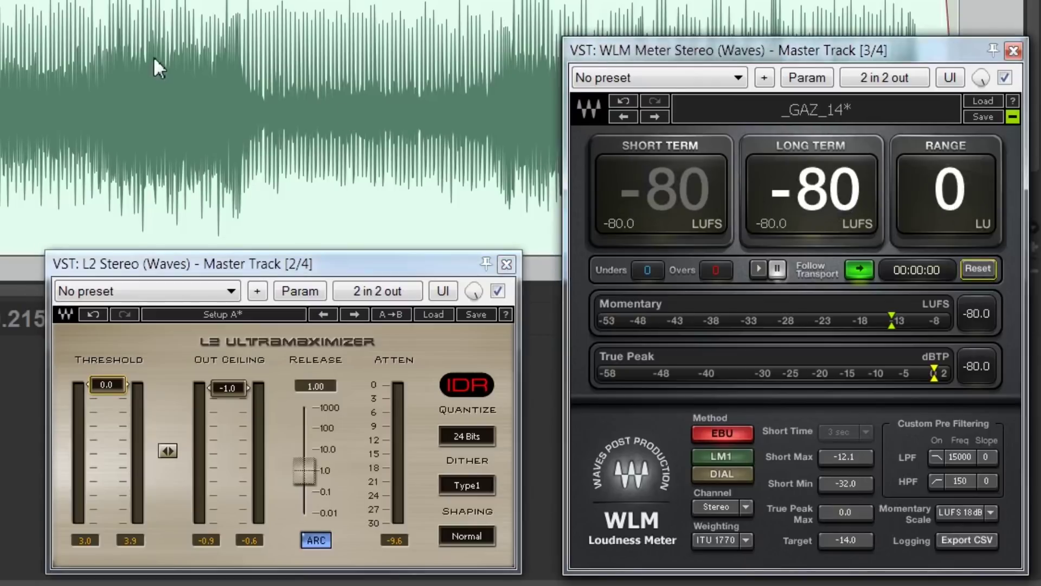
key(space)
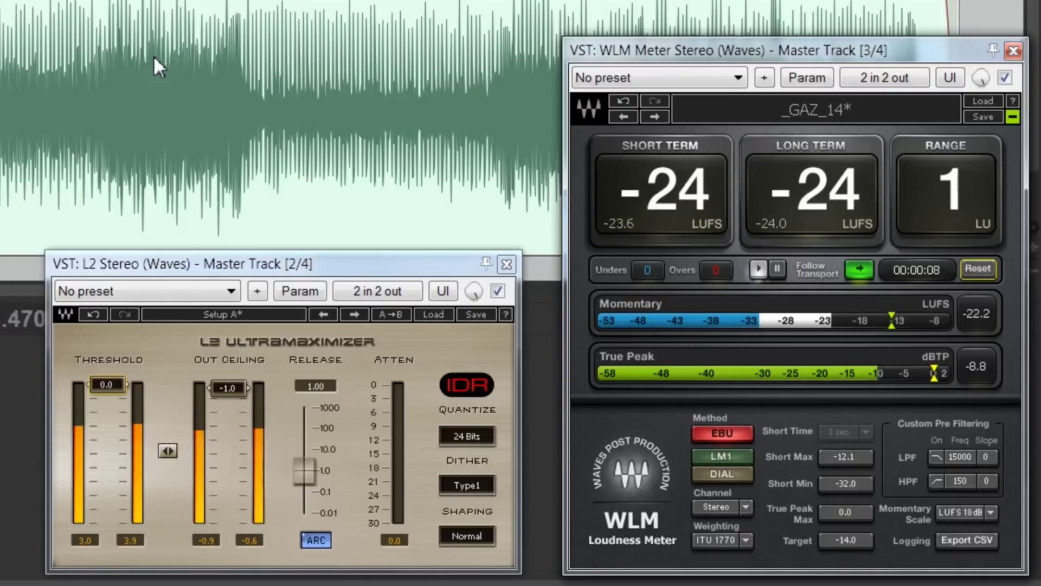
key(space)
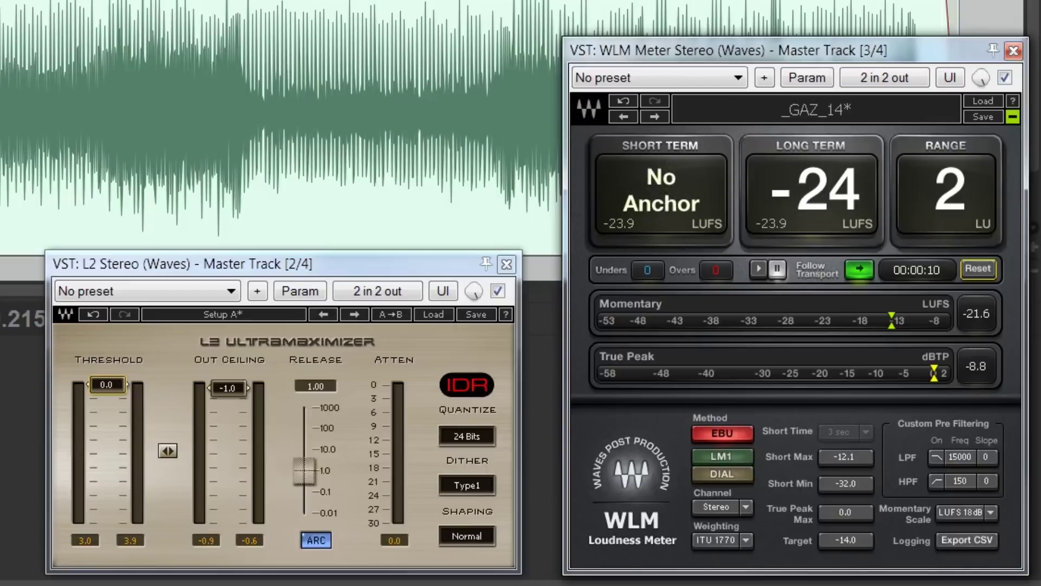
Step: Lower the L2 threshold to -11.7 during playback while monitoring the WLM loudness, and stop playback
key(space)
drag(126, 401, 107, 437)
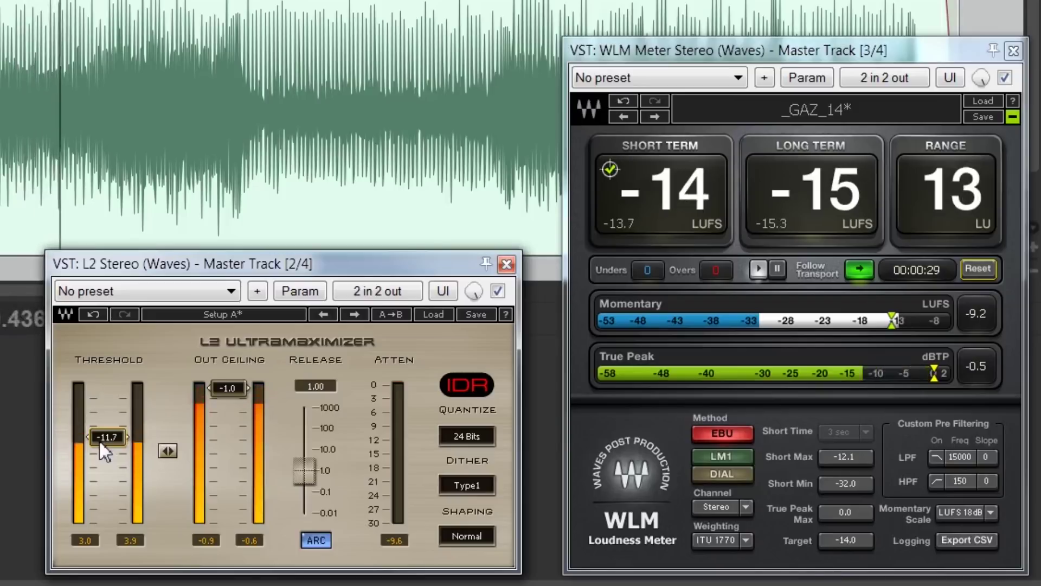
key(space)
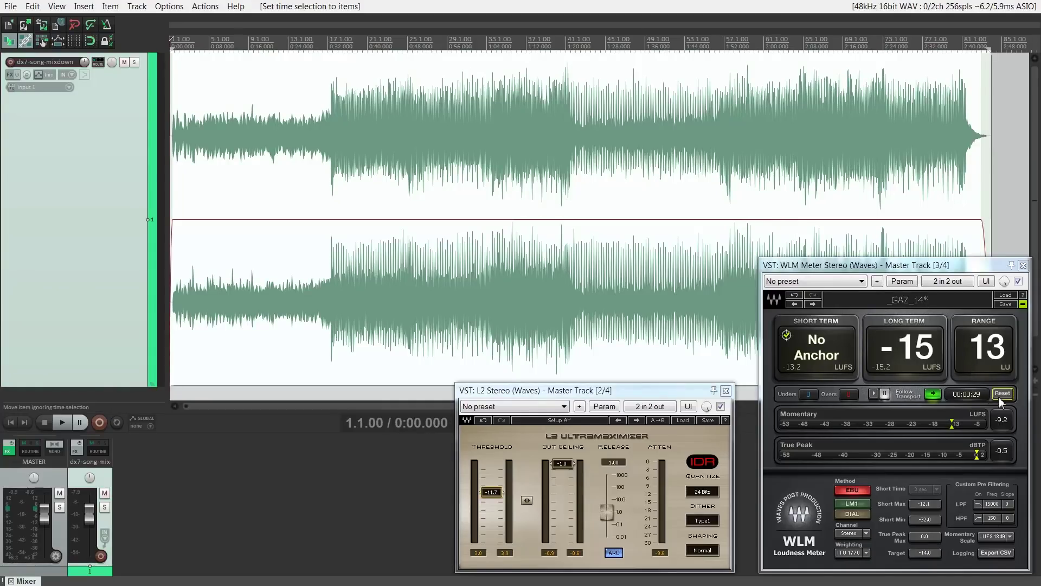
Step: Reset the WLM meter and render the master mix's time selection as the WAV file loudness-13lufs_2
click(1001, 393)
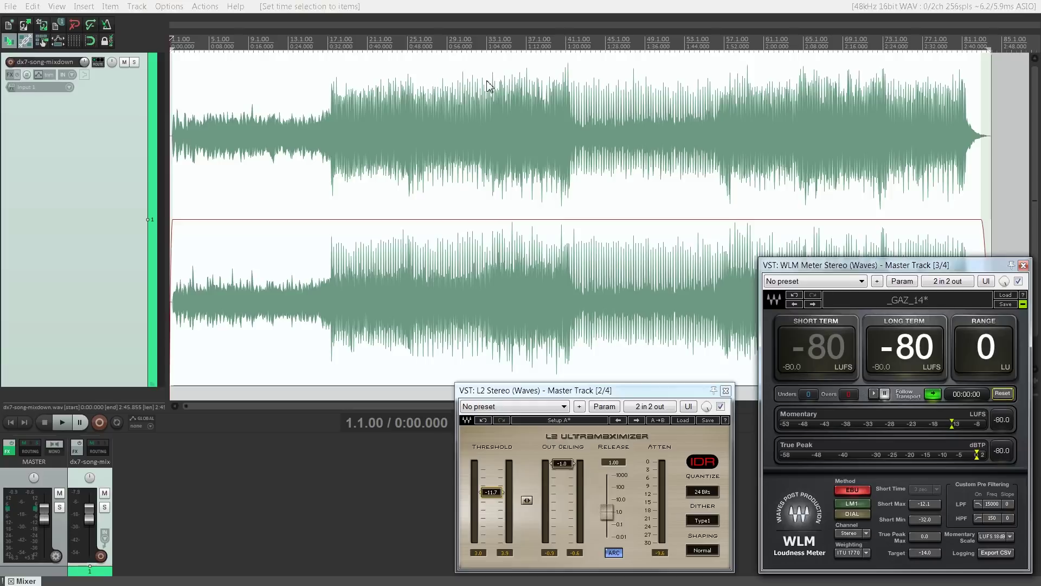
key(ctrl+alt+r)
click(446, 149)
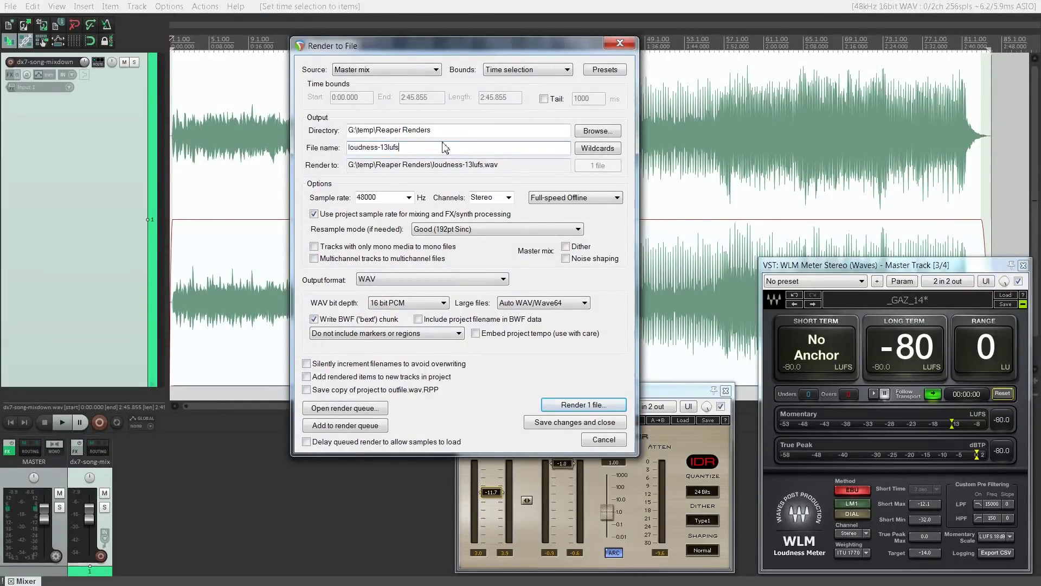
text(_2)
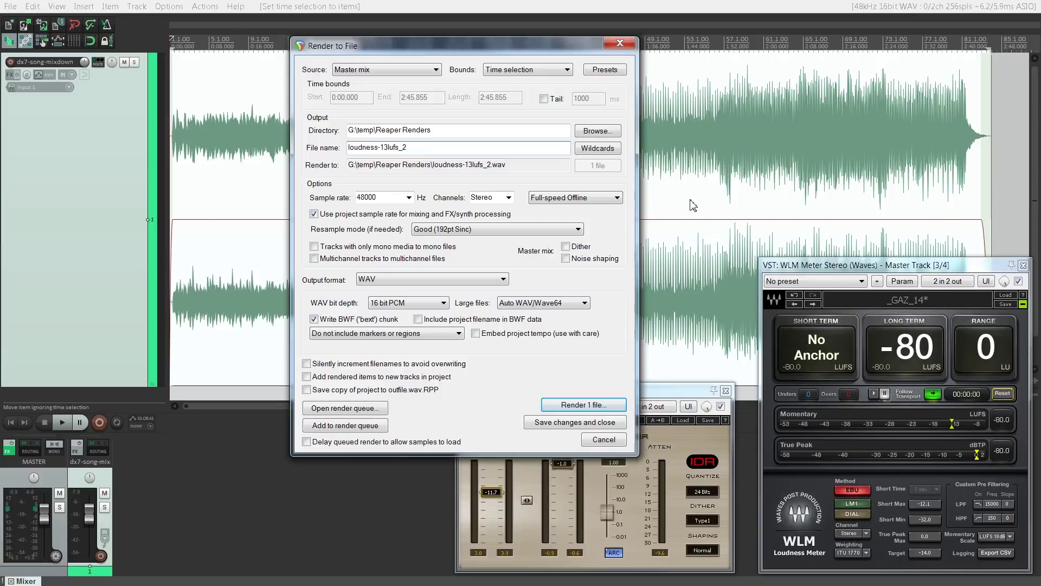
click(592, 408)
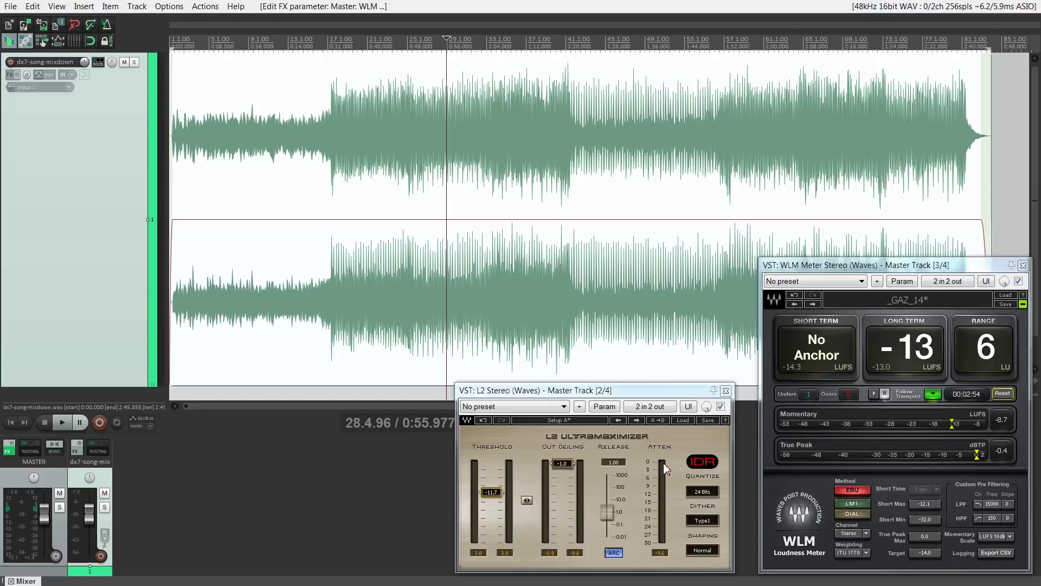
Step: Play the mix from about 0:56 to check the L2 attenuation and the VU meter levels
key(space)
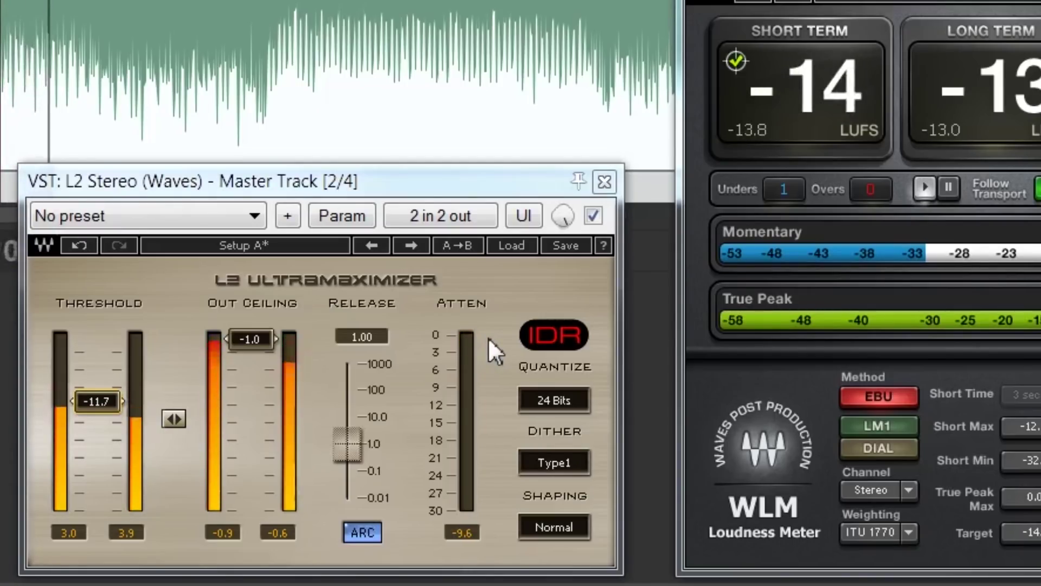
key(space)
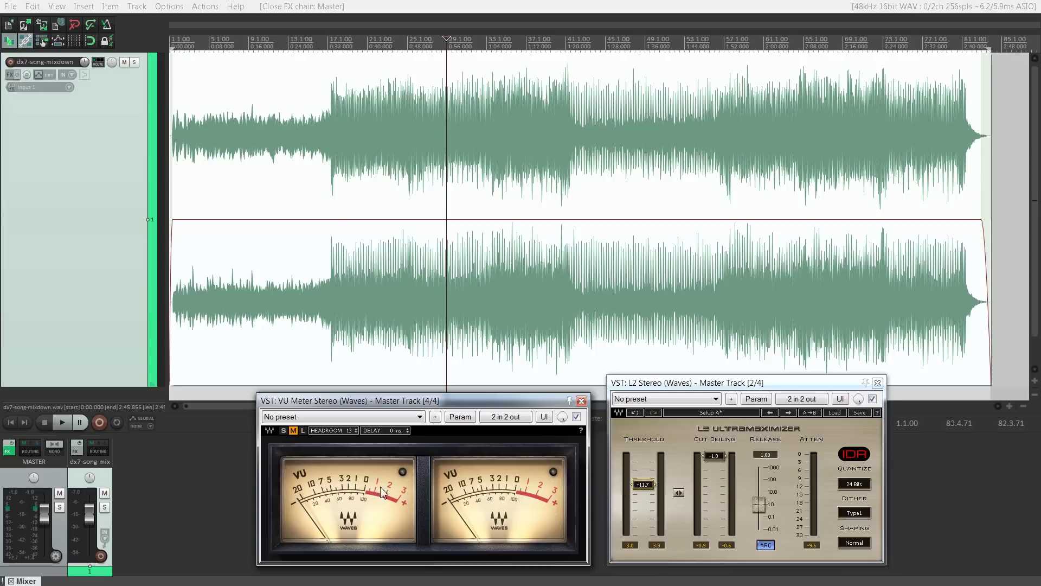
key(space)
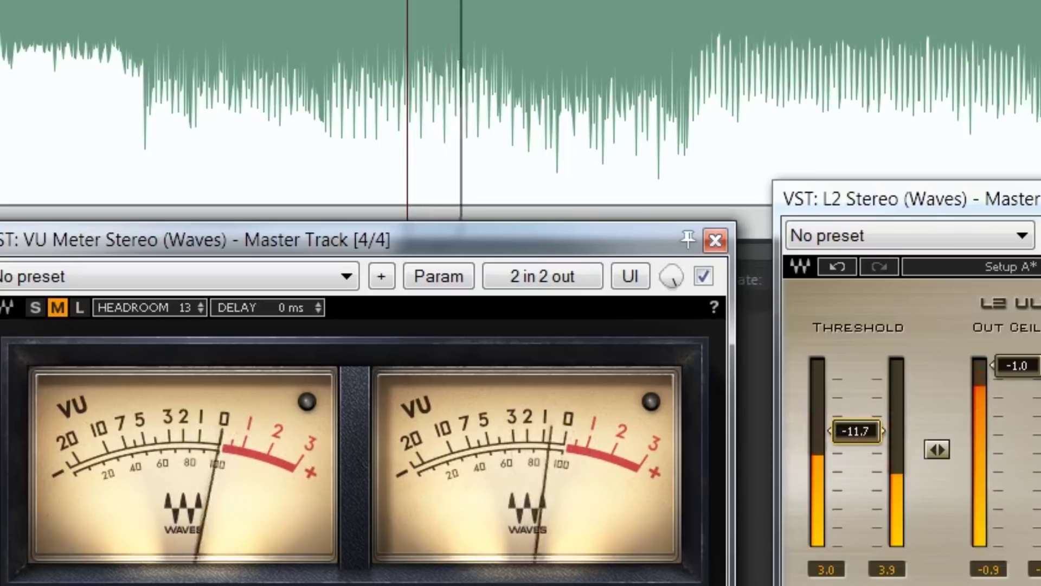
key(space)
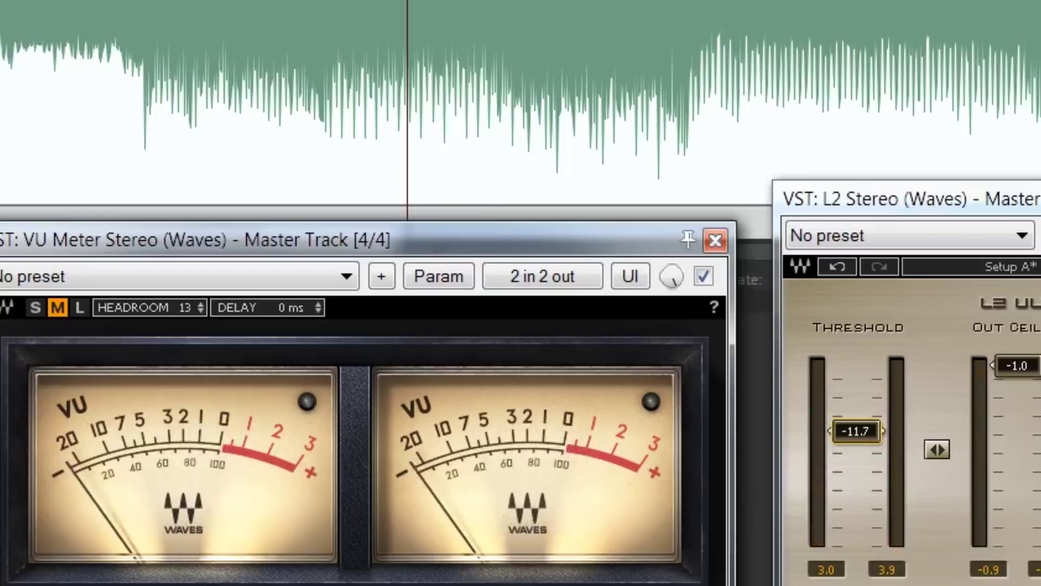
Step: Raise the L2 threshold to -4.8 and lower it to -21.7 during playback to compare the VU levels
key(space)
drag(878, 449, 856, 389)
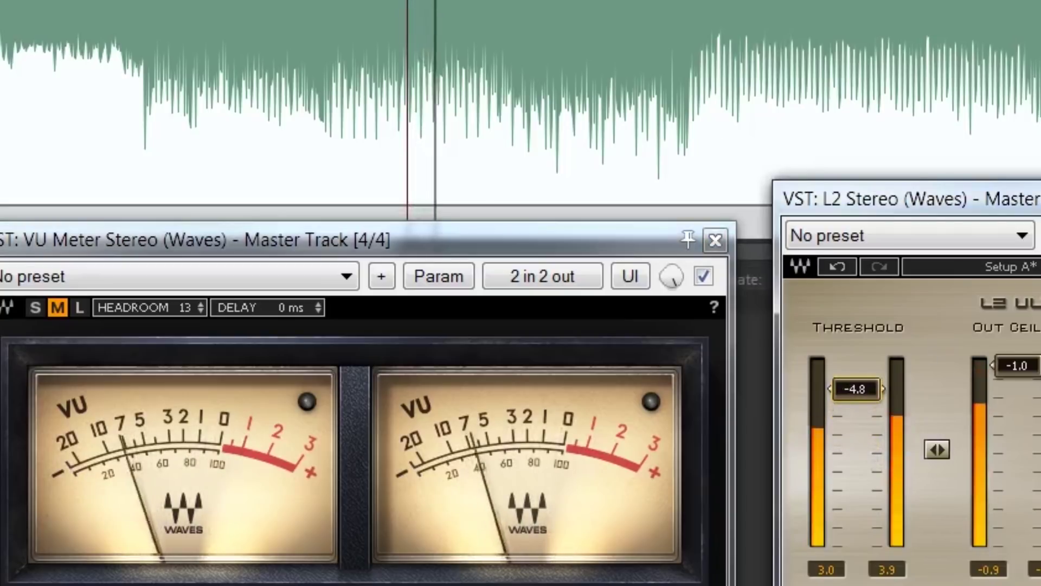
drag(857, 389, 857, 493)
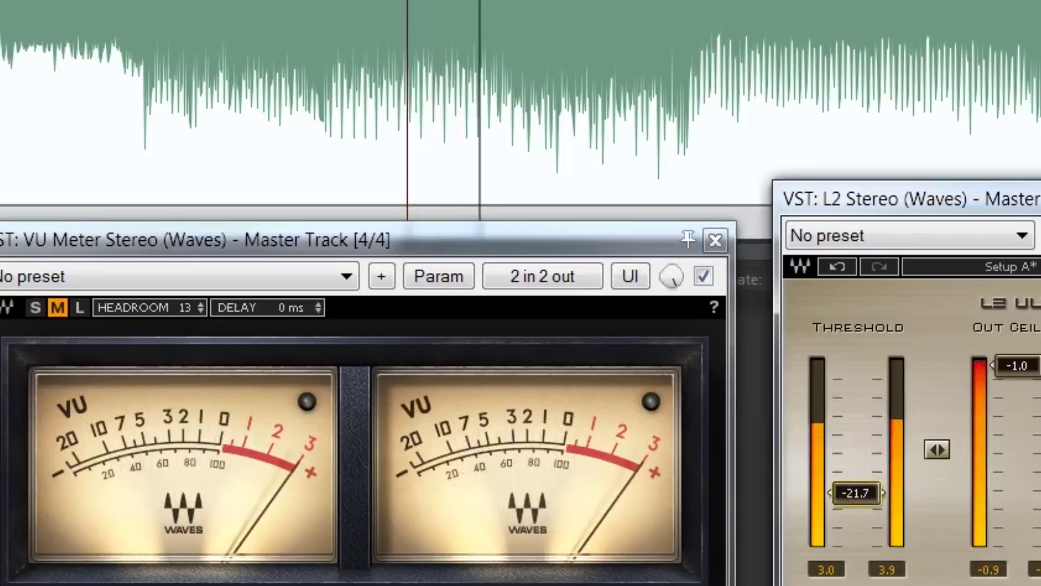
Step: Raise the L2 threshold to -9.1 during playback while watching the VU meter needles
drag(857, 492, 856, 416)
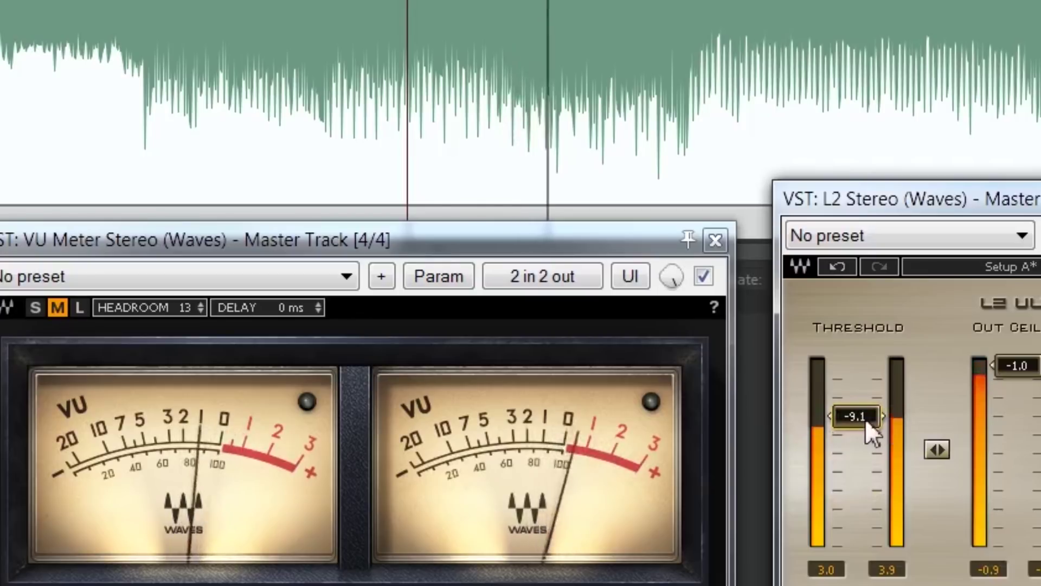
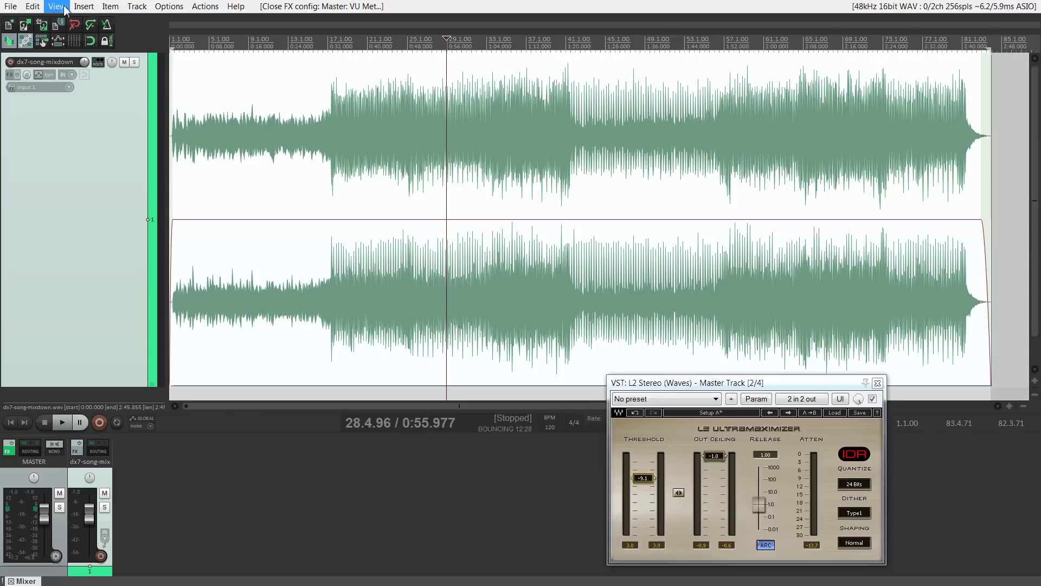
Step: Show the floating mixer master and play the mix from about 0:46 to check the levels on the master meter
click(57, 6)
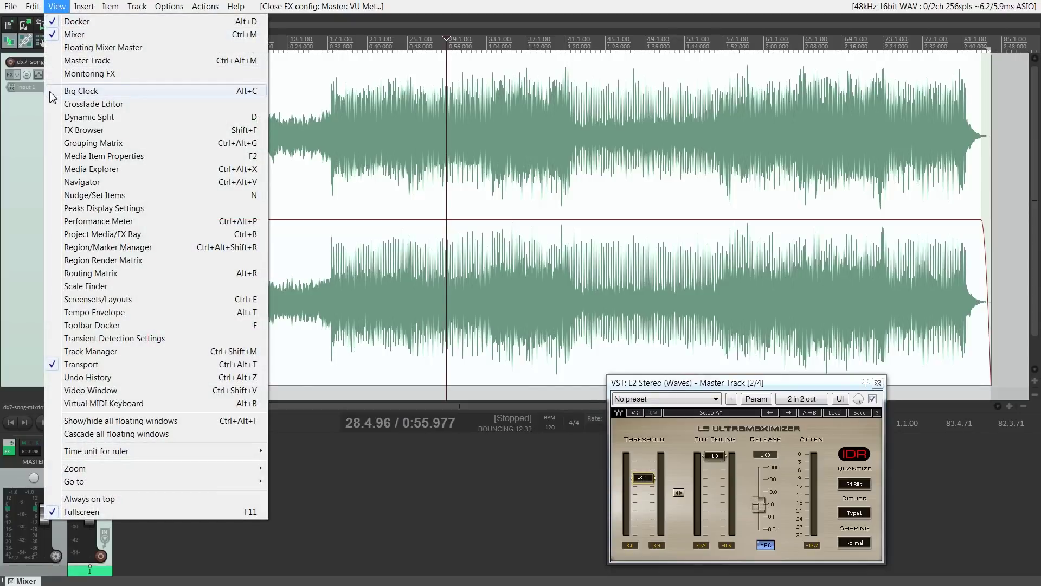
click(91, 48)
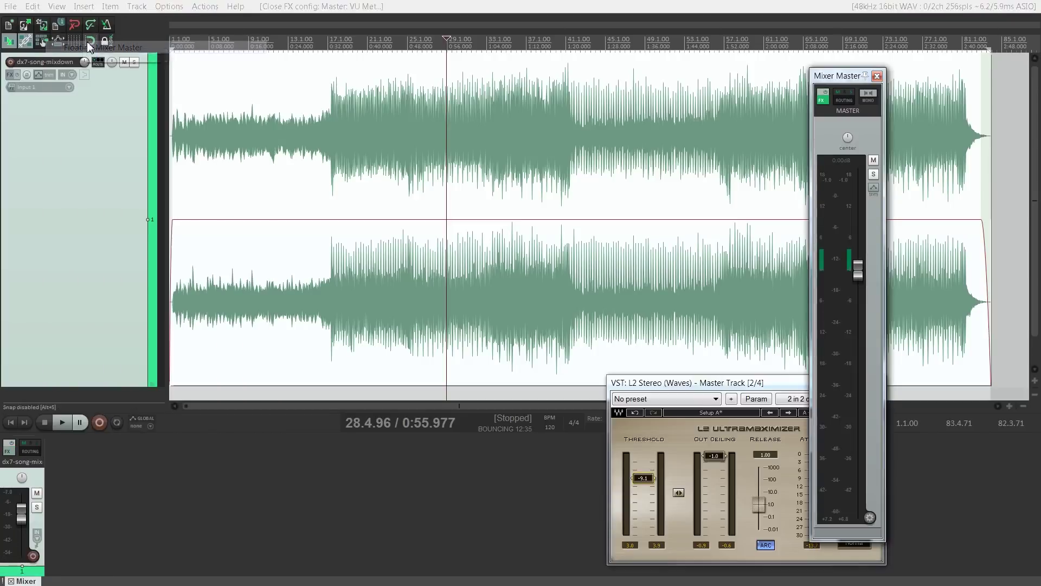
click(889, 239)
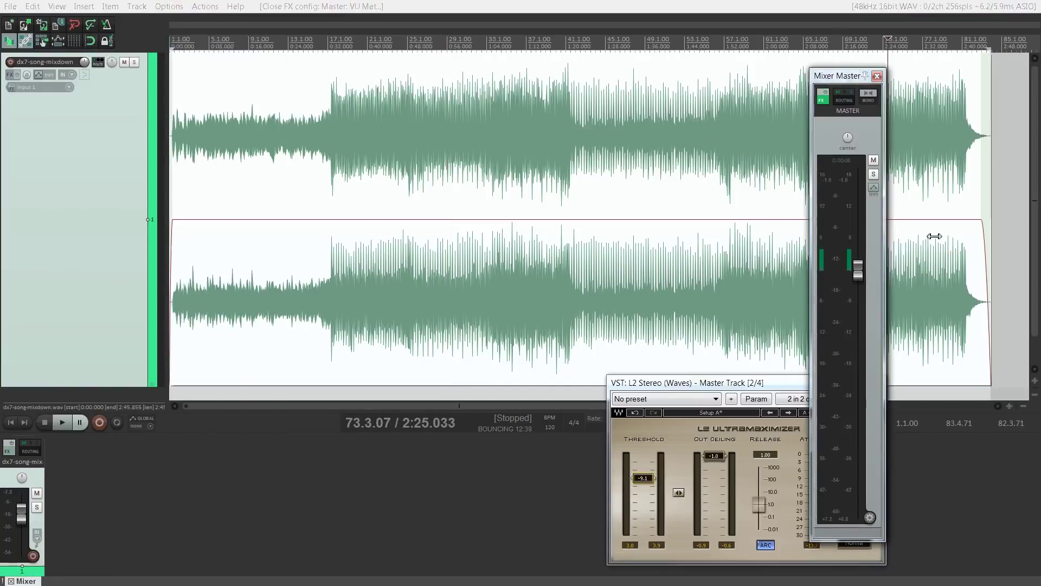
click(395, 53)
key(space)
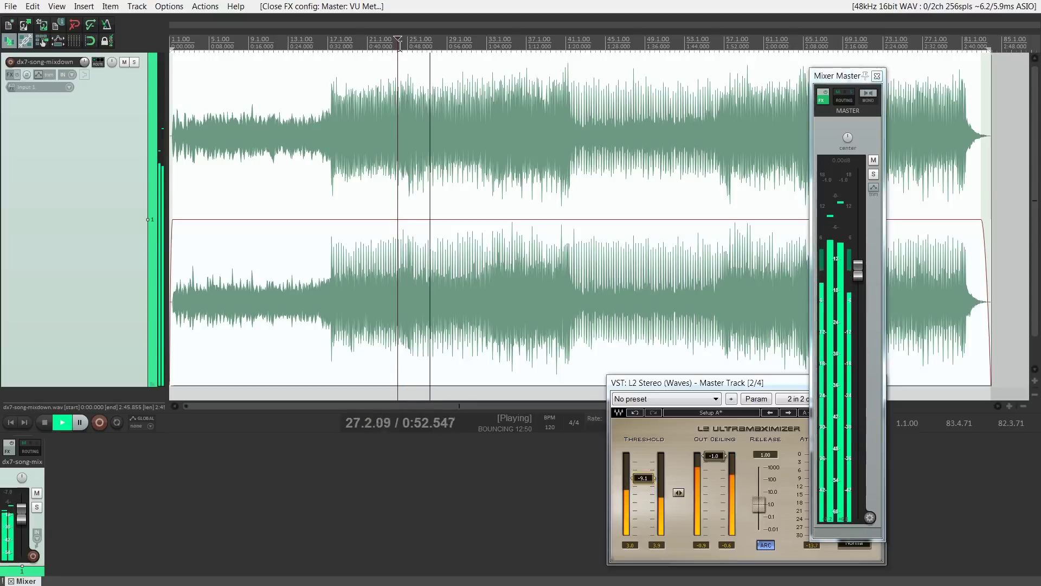
key(space)
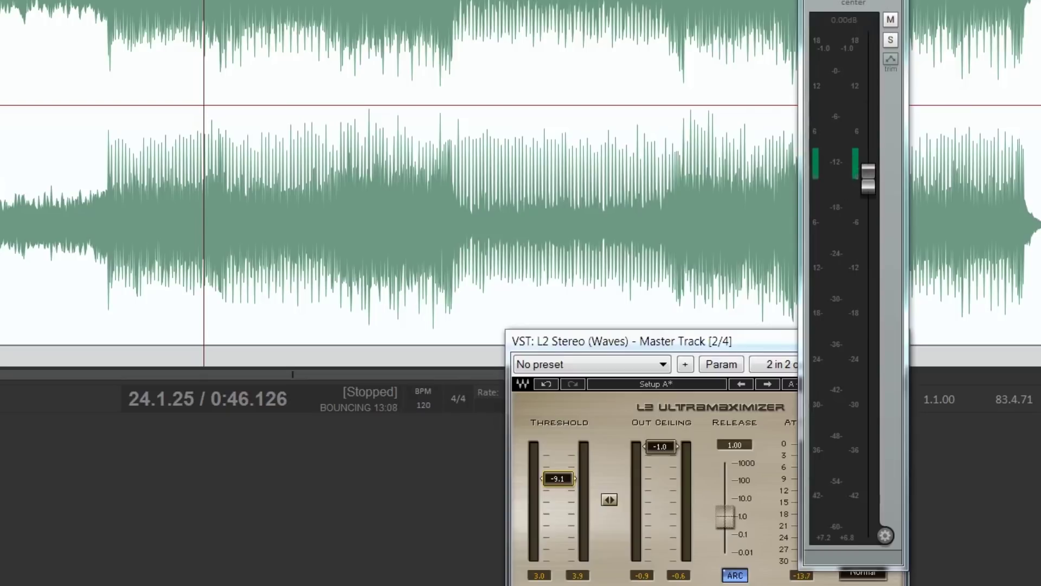
key(space)
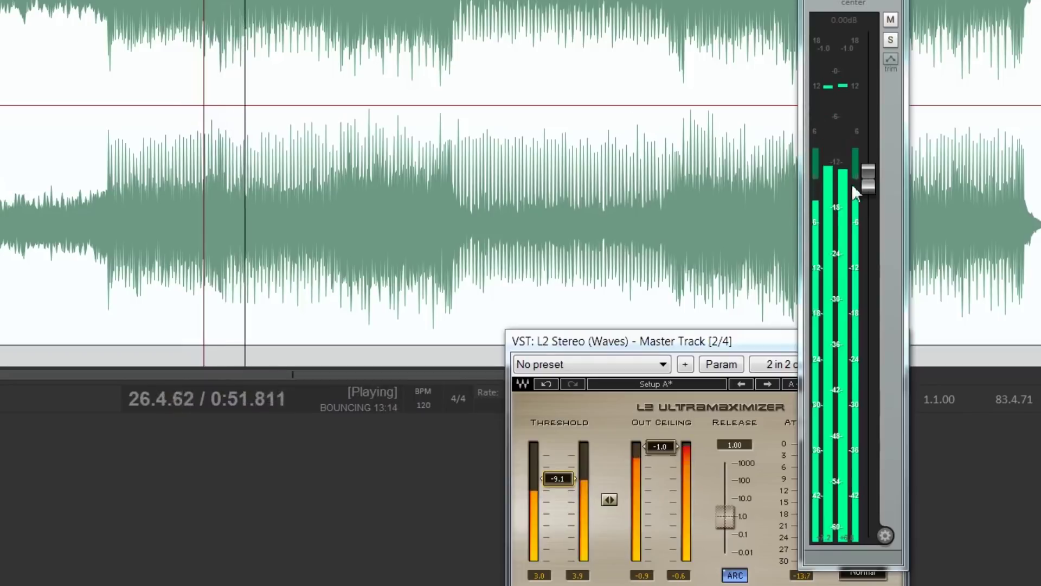
key(space)
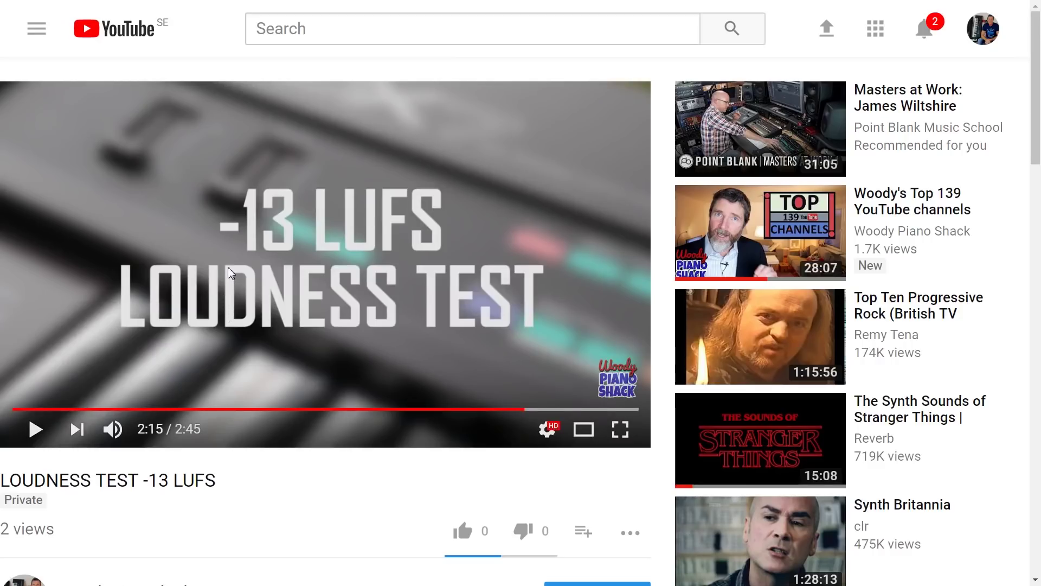
Step: Switch to the YouTube video "LOUDNESS TEST -13 LUFS" and display its Stats for nerds to check the content loudness
right_click(289, 188)
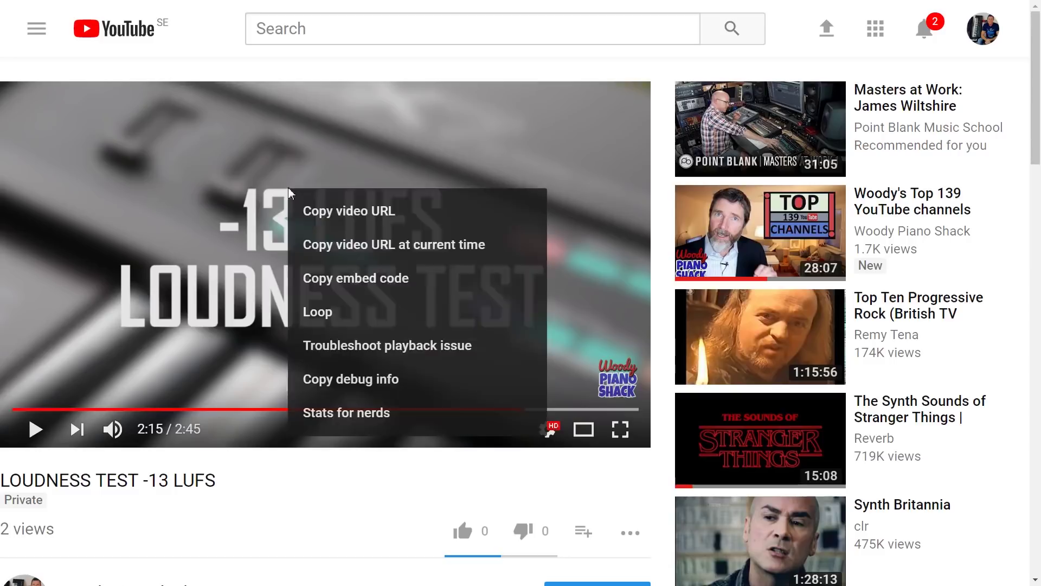
click(326, 412)
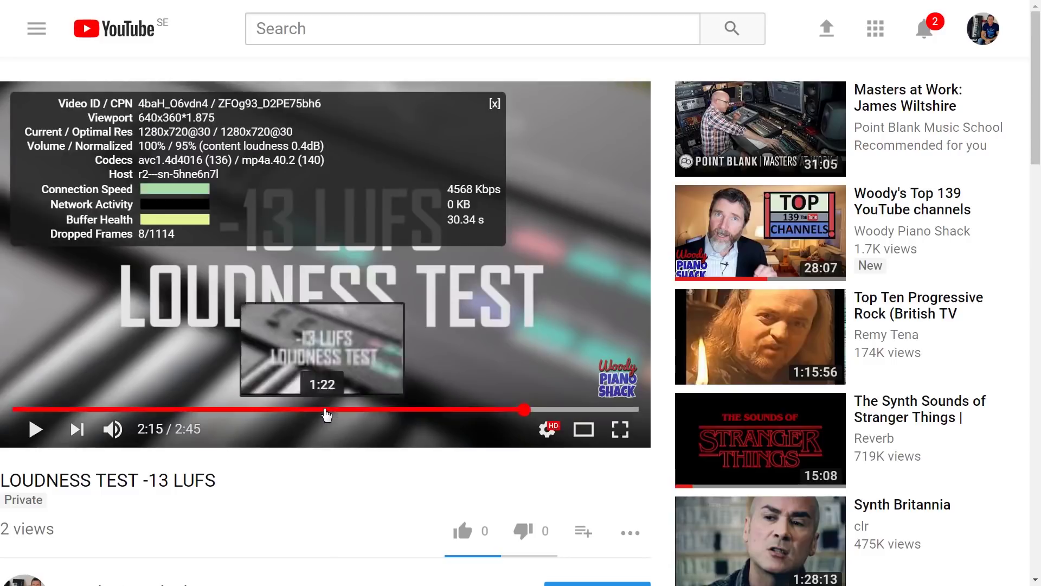